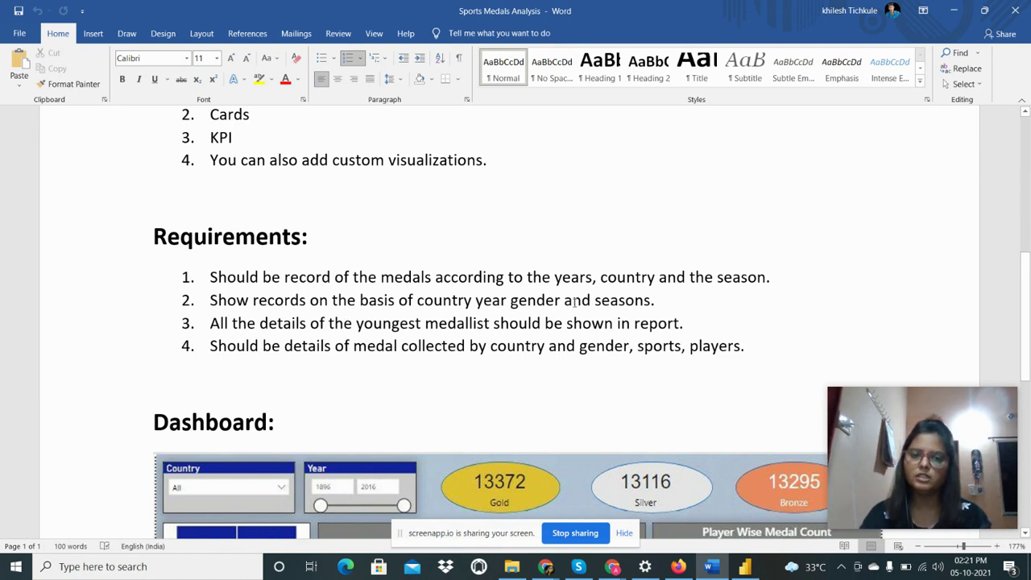
Review the Requirements list and the sample dashboard picture in the Sports Medals Analysis document
scroll(355, 270, down, 1)
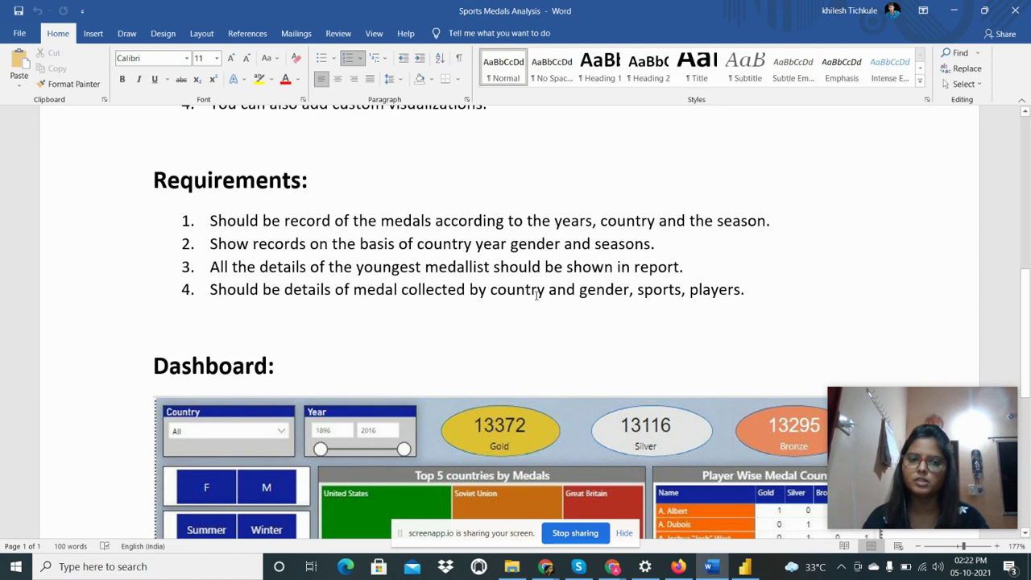
scroll(475, 233, down, 1)
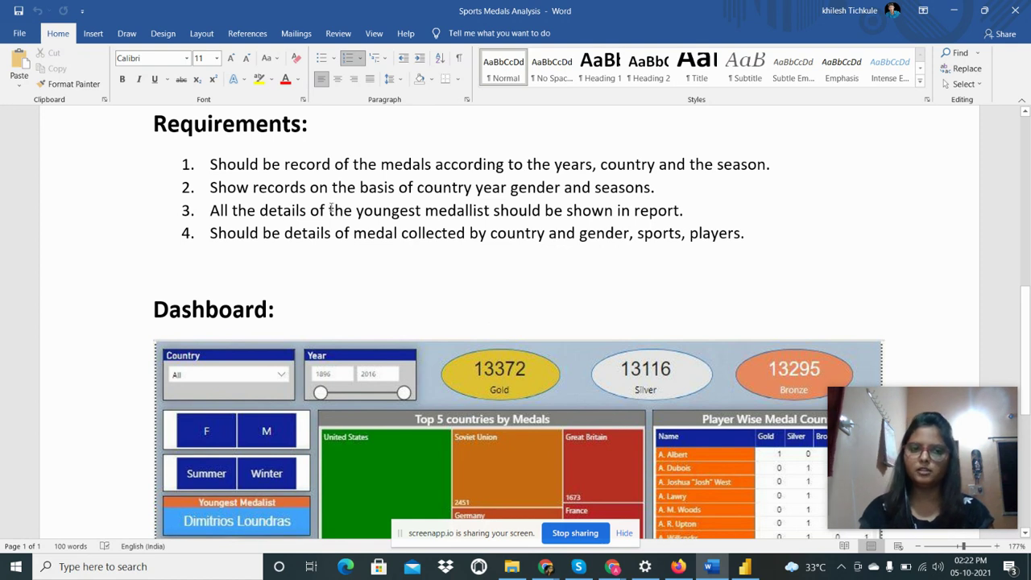
scroll(416, 276, down, 1)
scroll(366, 246, down, 1)
scroll(274, 207, down, 1)
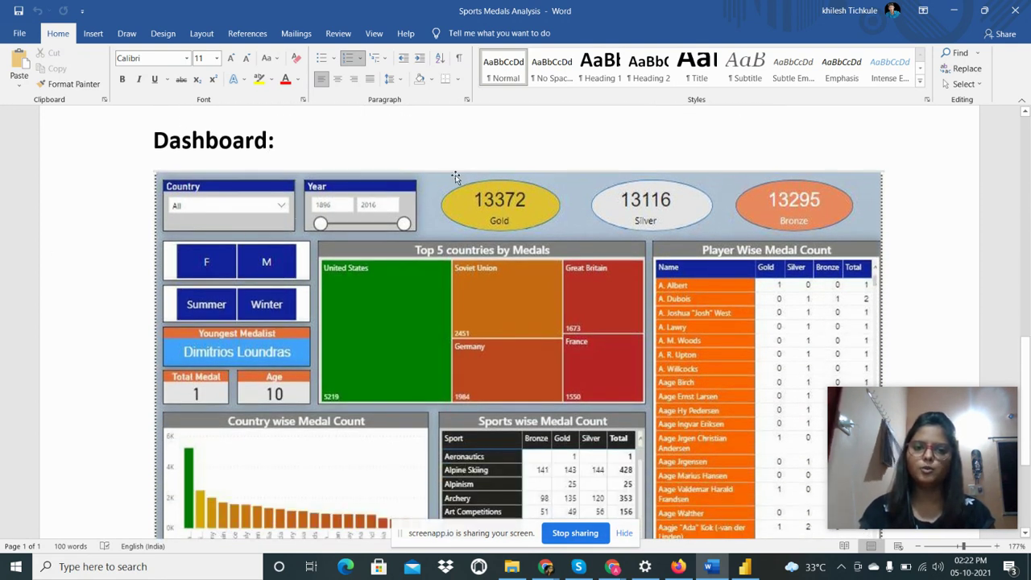
click(477, 218)
scroll(477, 218, down, 1)
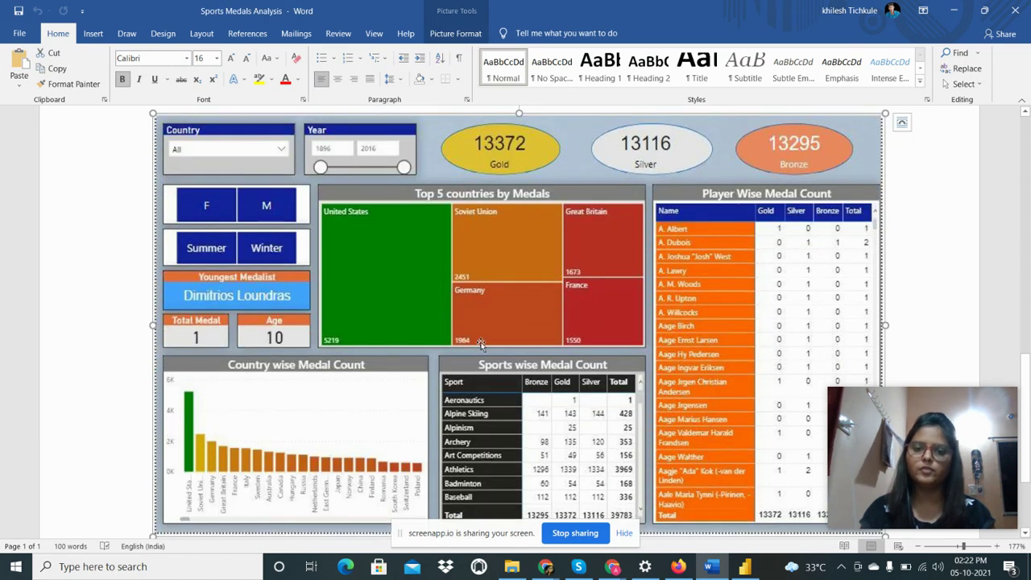
scroll(484, 343, up, 1)
scroll(495, 329, down, 3)
scroll(560, 338, up, 2)
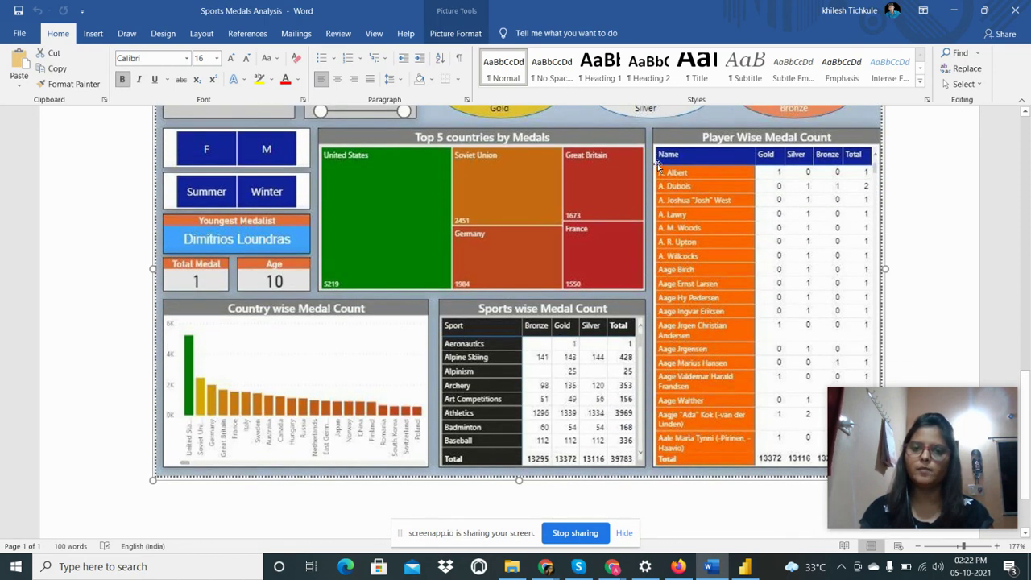
scroll(611, 276, up, 2)
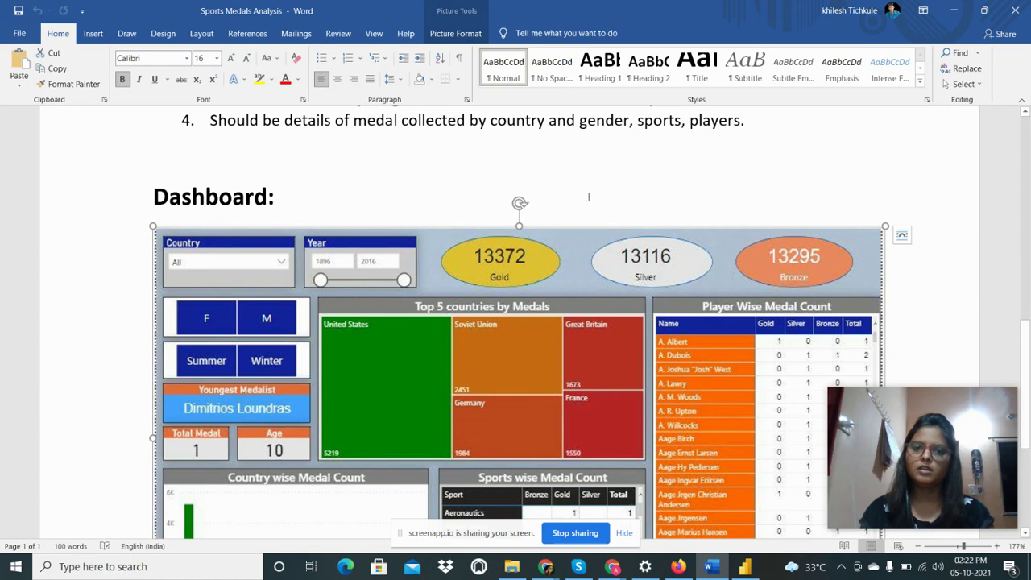
click(606, 174)
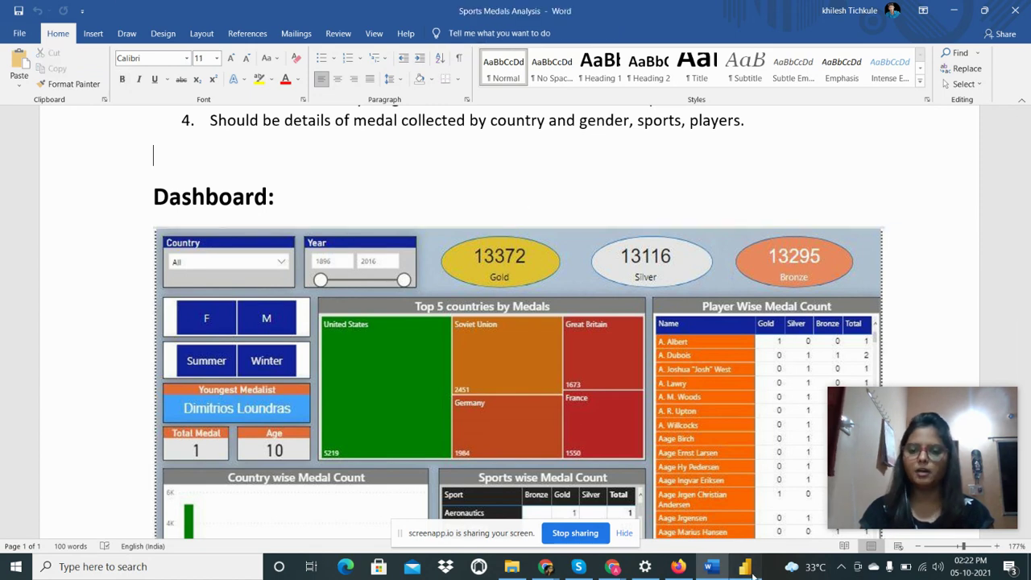
Switch to Power BI Desktop and inspect the formatting of the Sports Medal Analysis title text box
click(745, 566)
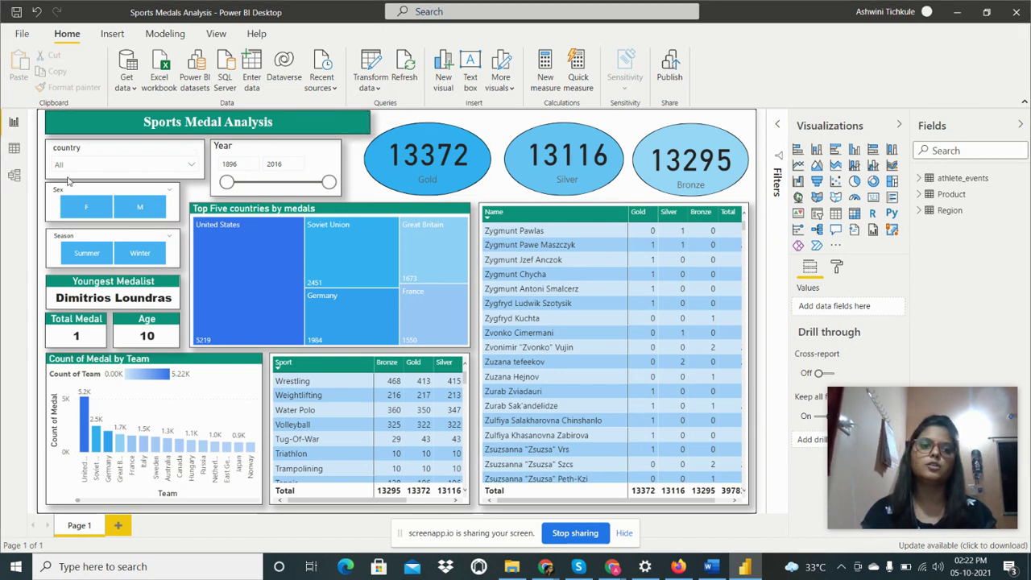
click(70, 115)
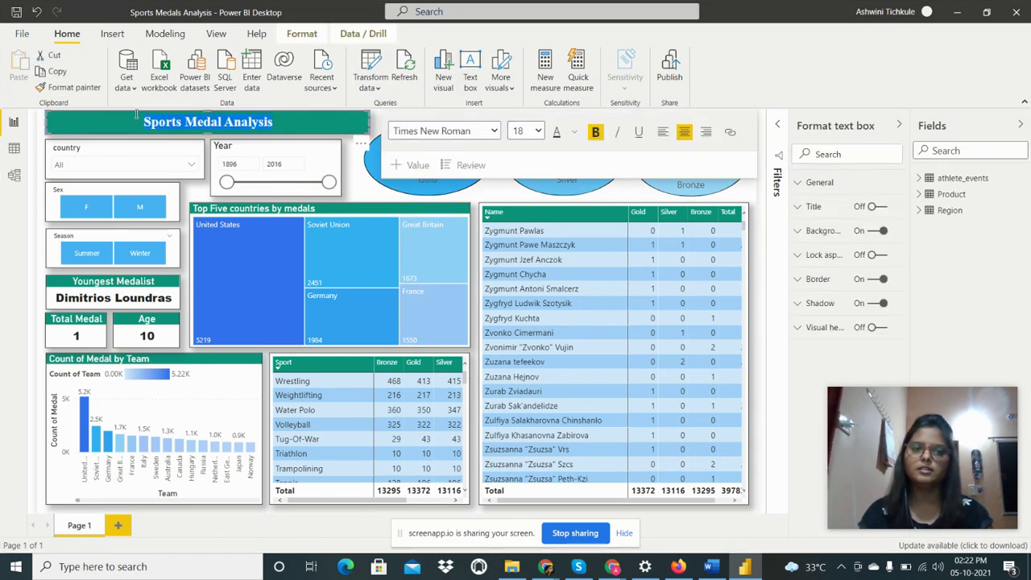
click(408, 117)
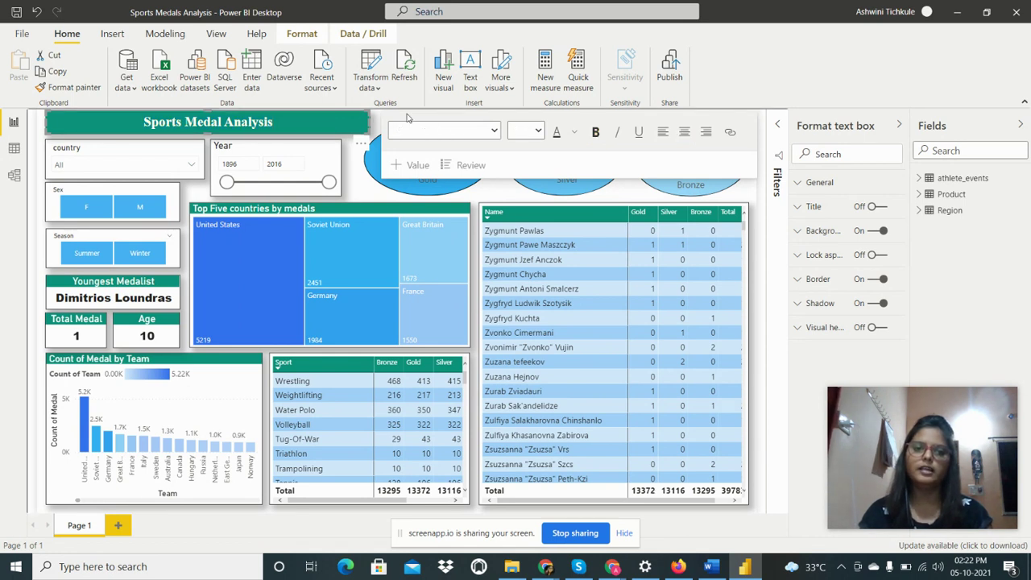
click(375, 120)
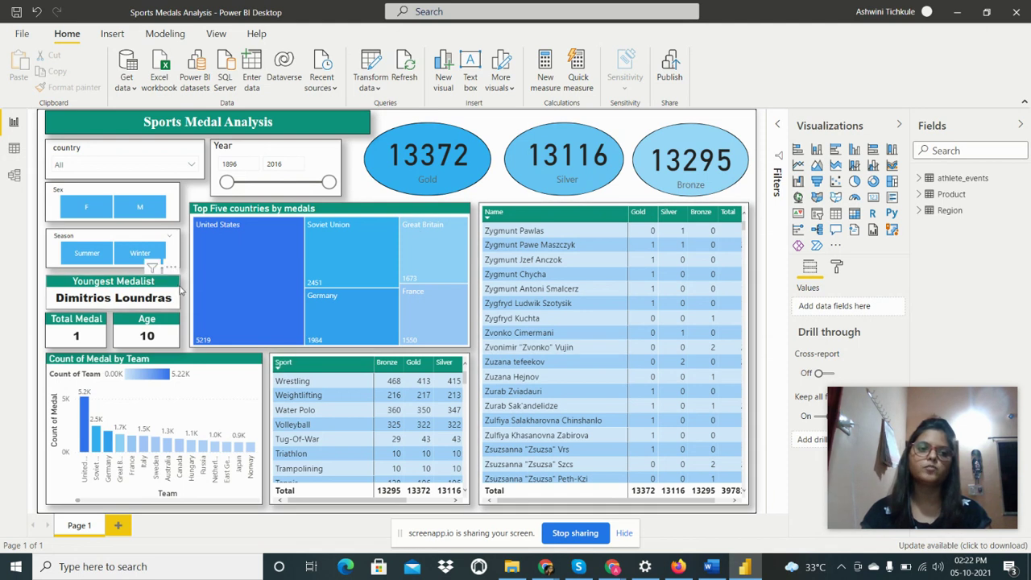
Inspect the fields of the country and Year slicers and view the list of countries
click(153, 152)
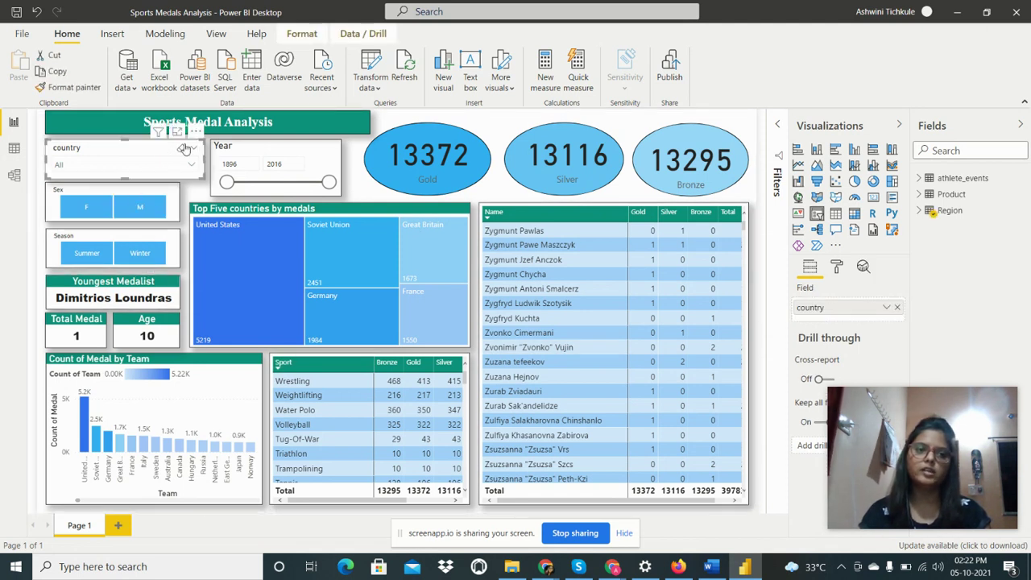
click(245, 146)
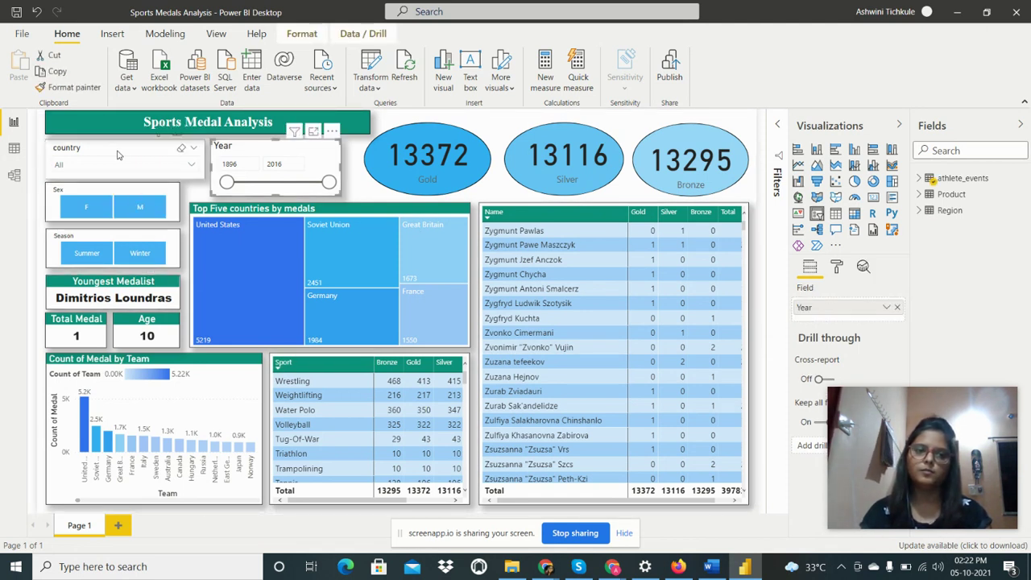
click(190, 168)
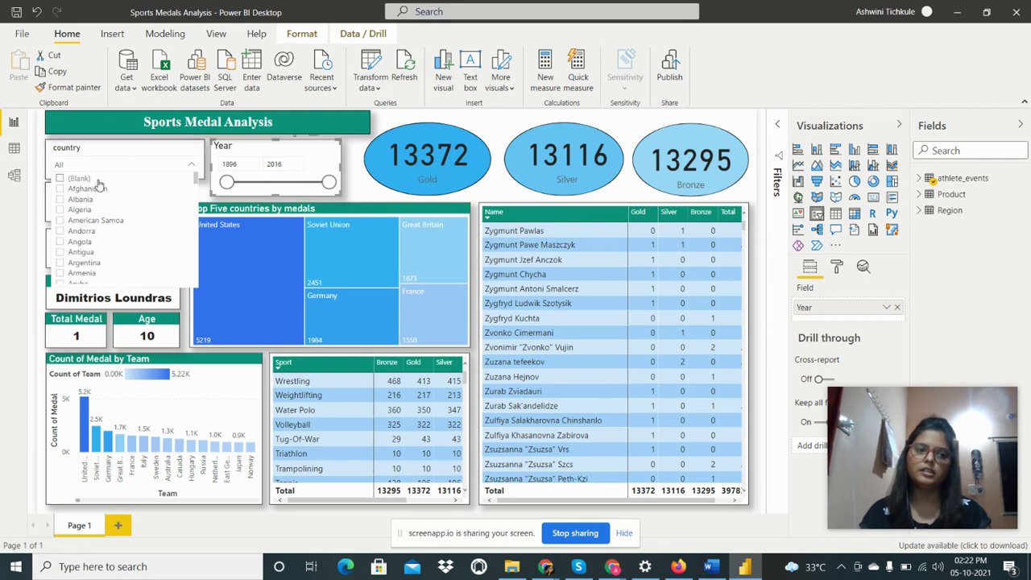
click(238, 153)
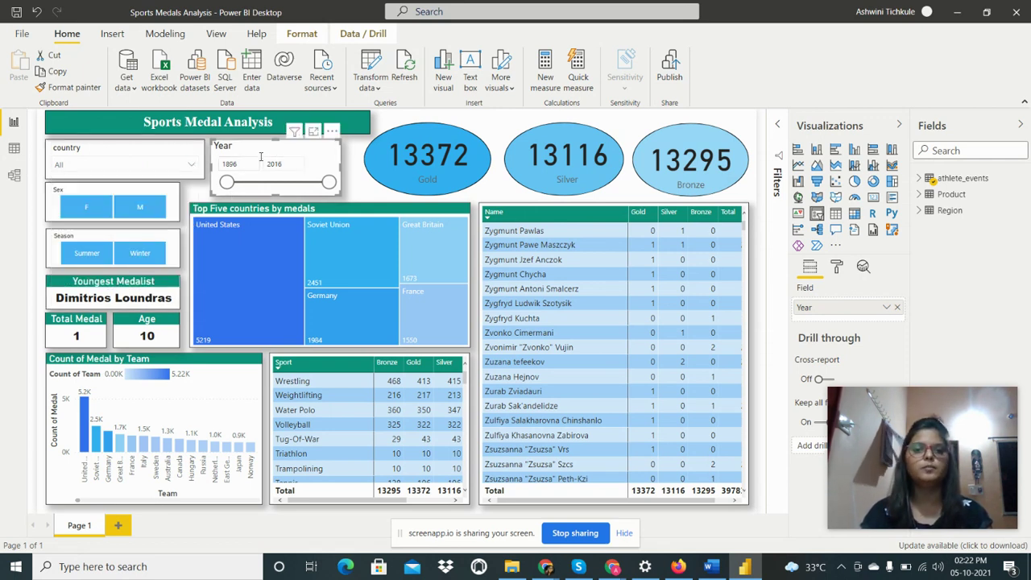
click(349, 164)
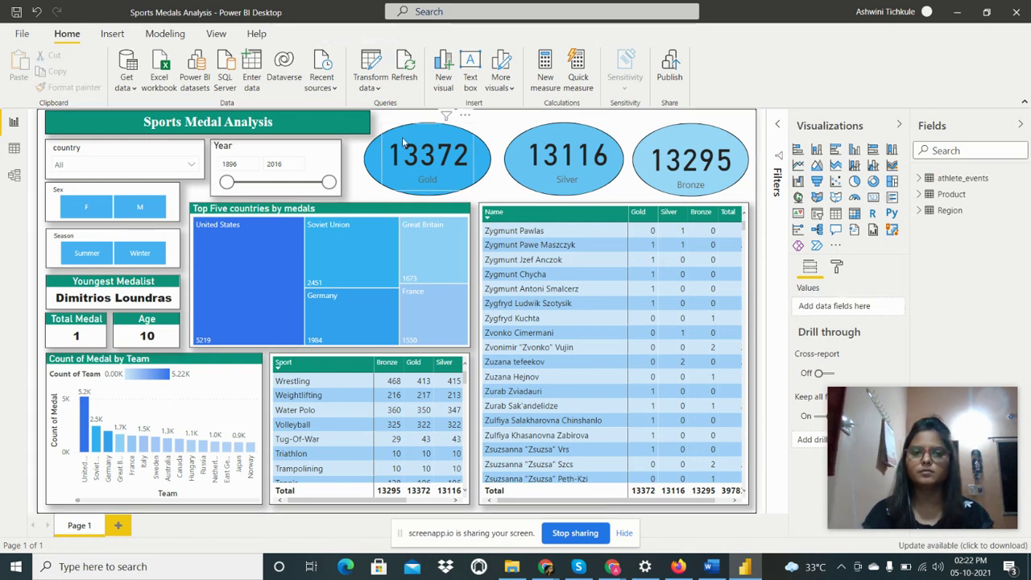
Inspect the oval shapes behind the Gold and Silver cards and show the commands for inserting report elements
click(479, 165)
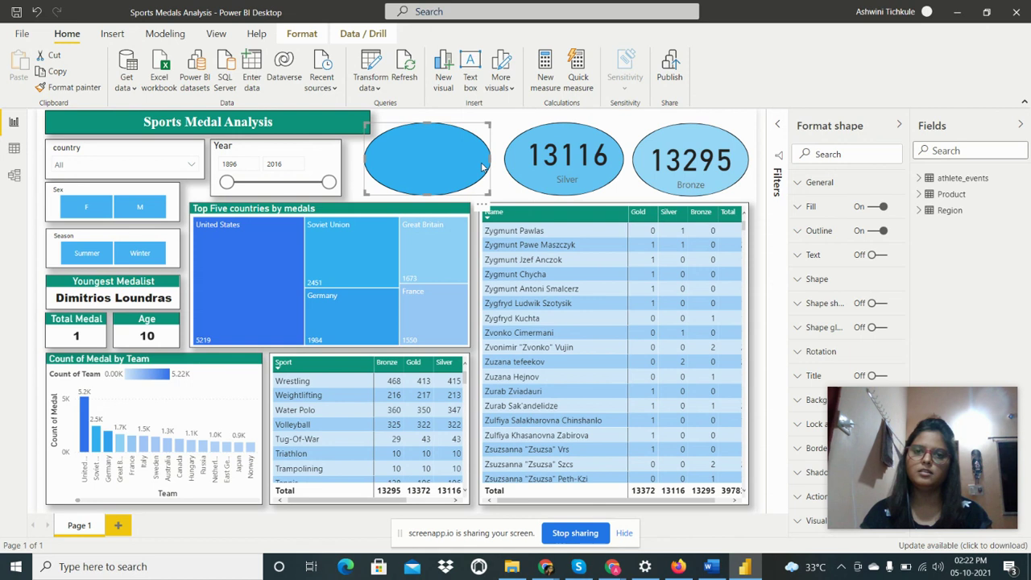
click(111, 33)
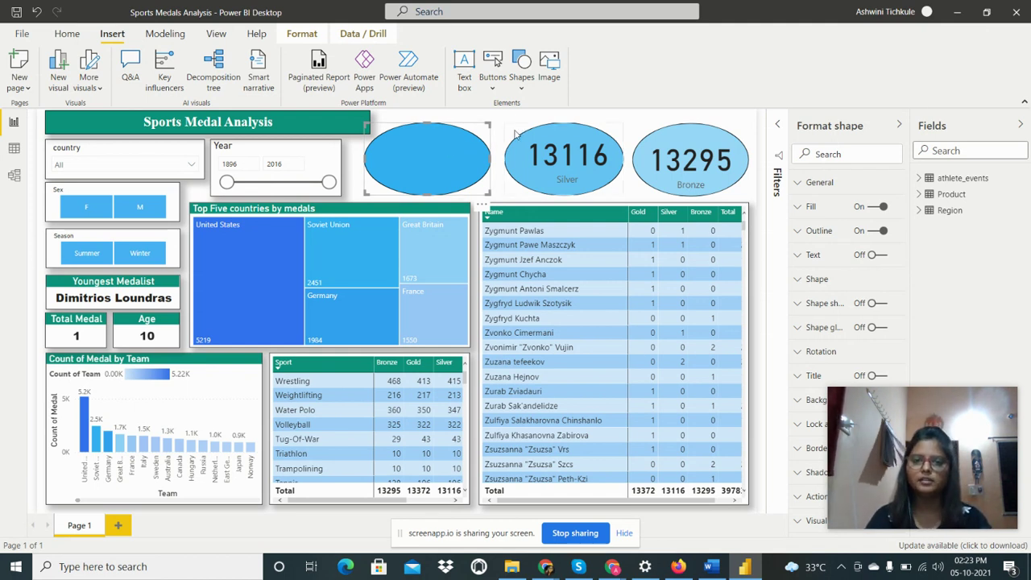
drag(448, 140, 585, 140)
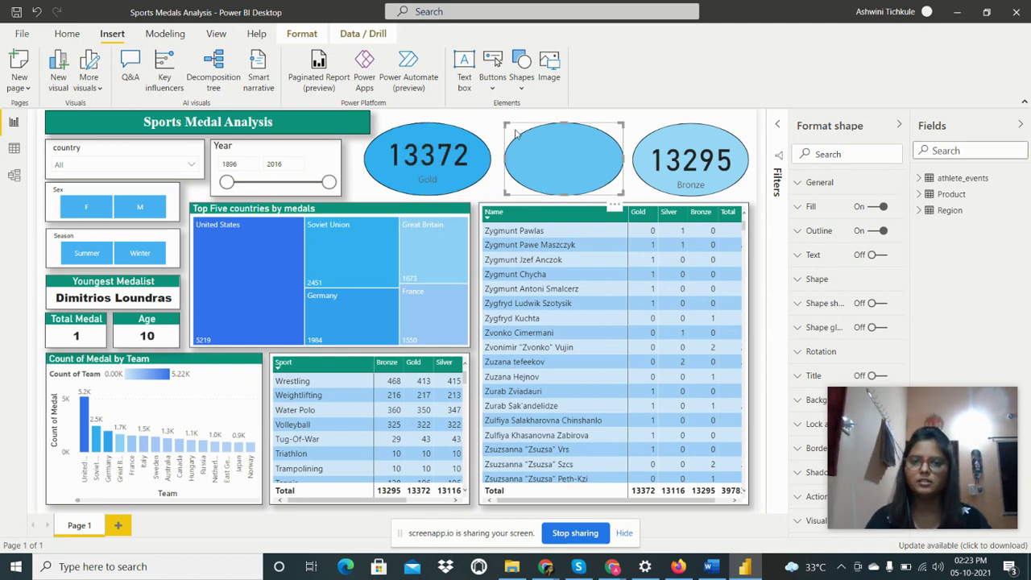
Examine the Gold card's visual filters, the athlete_events fields, and the aggregation options of its Gold field
click(427, 161)
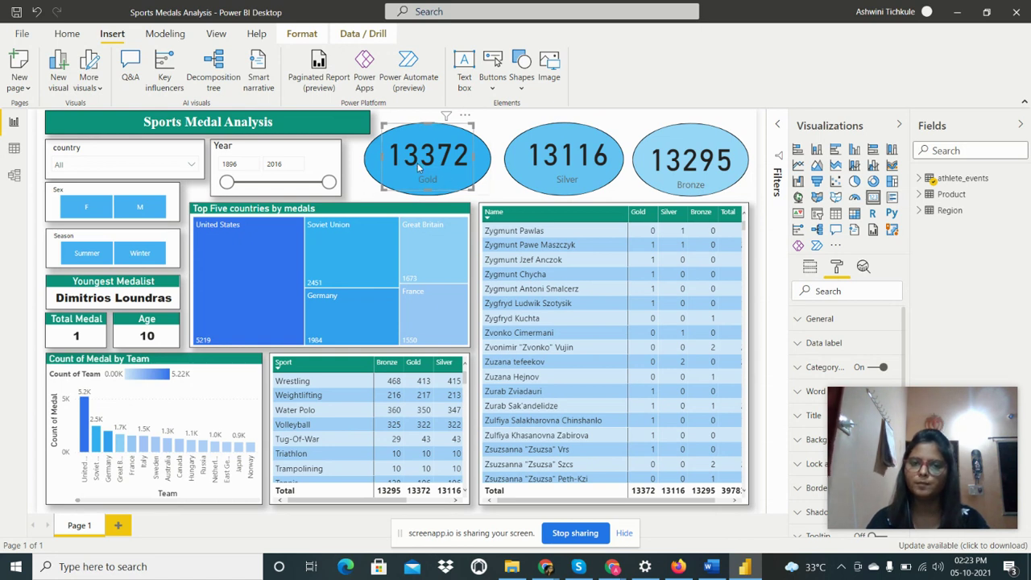
click(778, 124)
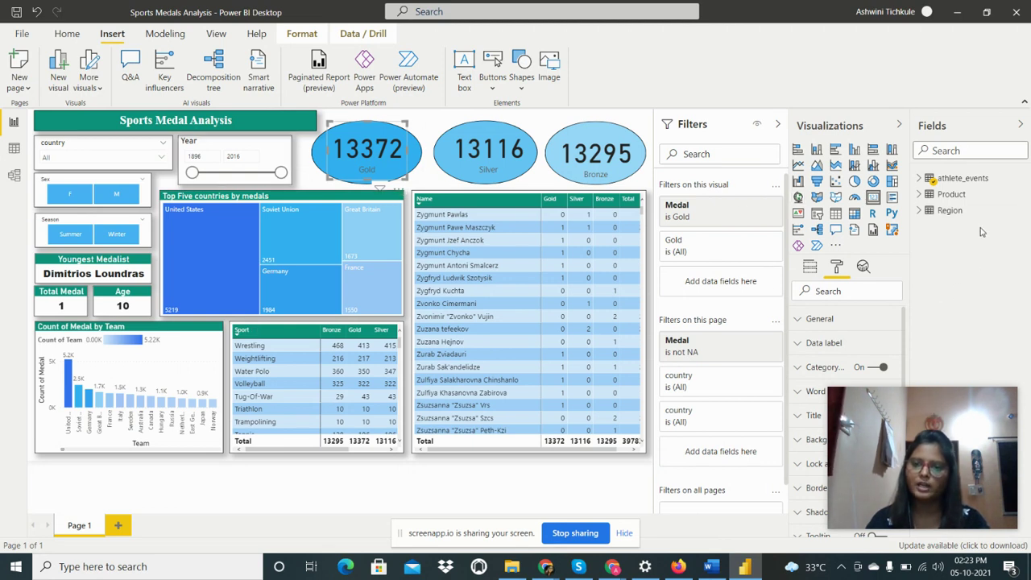
click(919, 178)
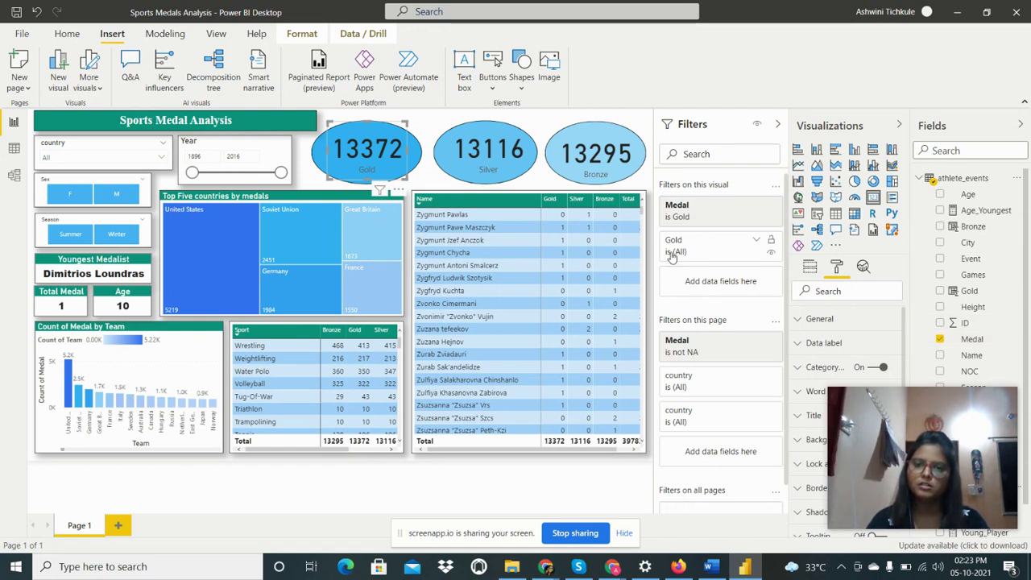
click(778, 124)
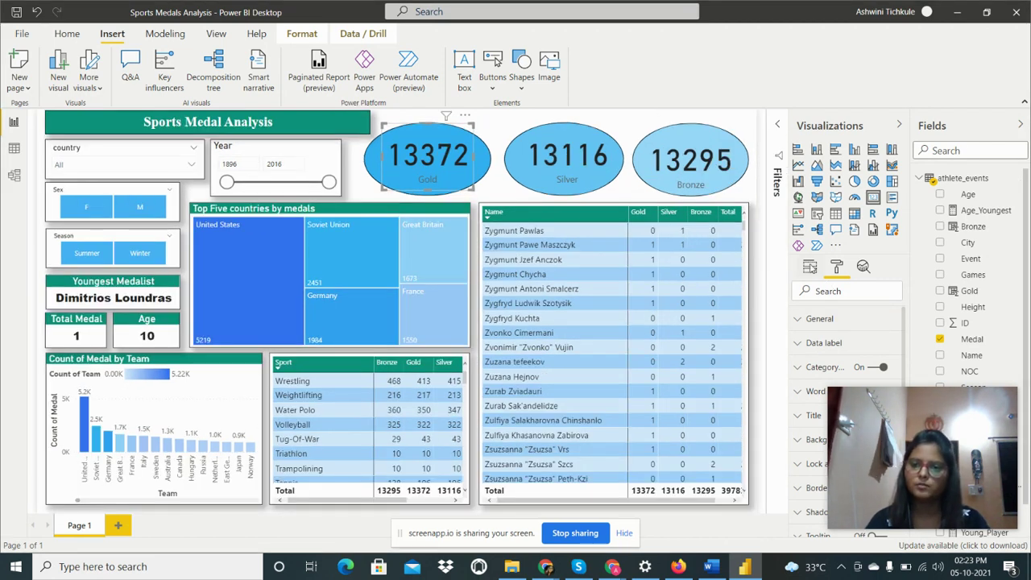
click(811, 267)
click(886, 307)
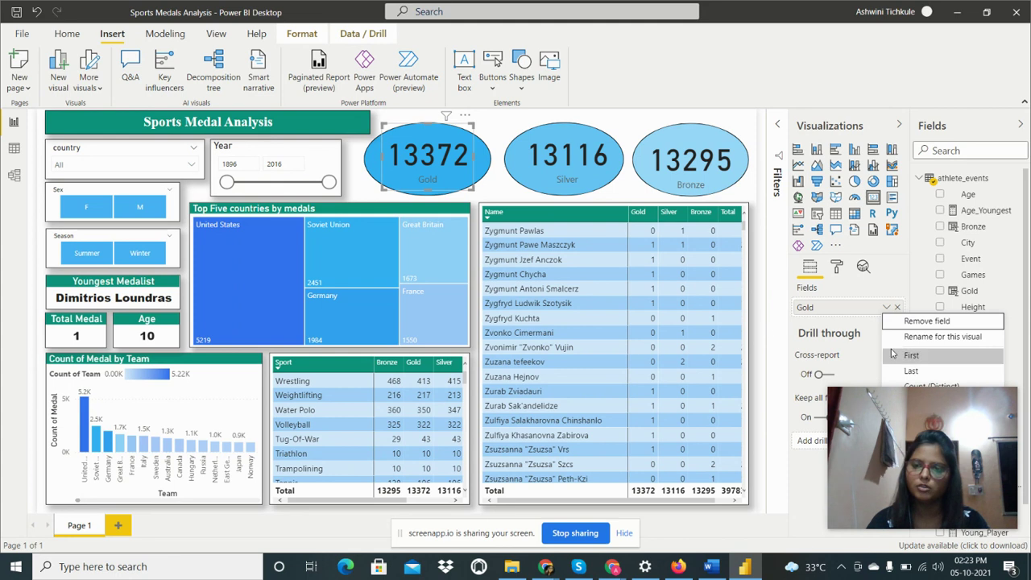
click(776, 320)
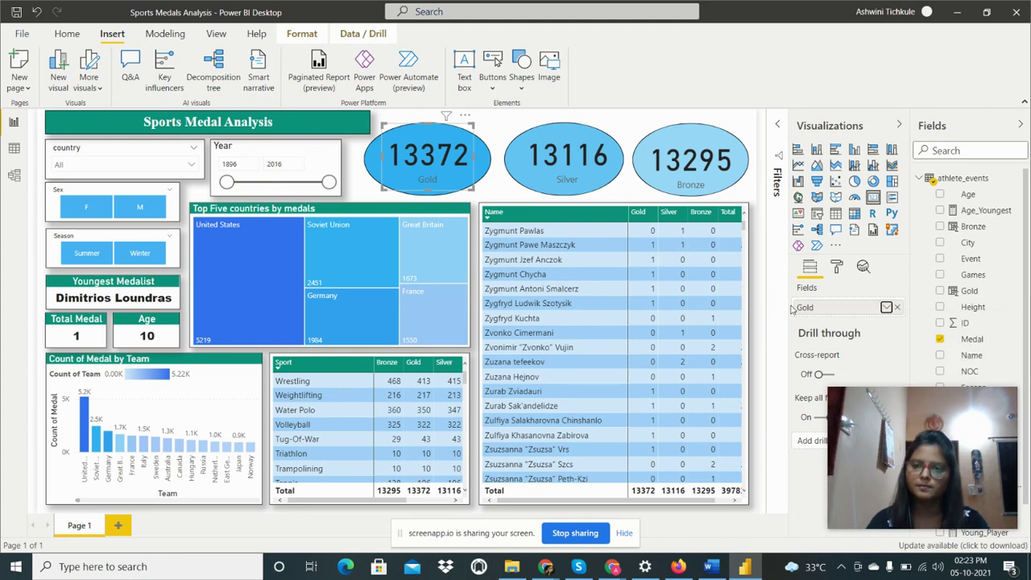
Inspect the fields of the Silver and Bronze cards and the oval shapes behind them
click(516, 168)
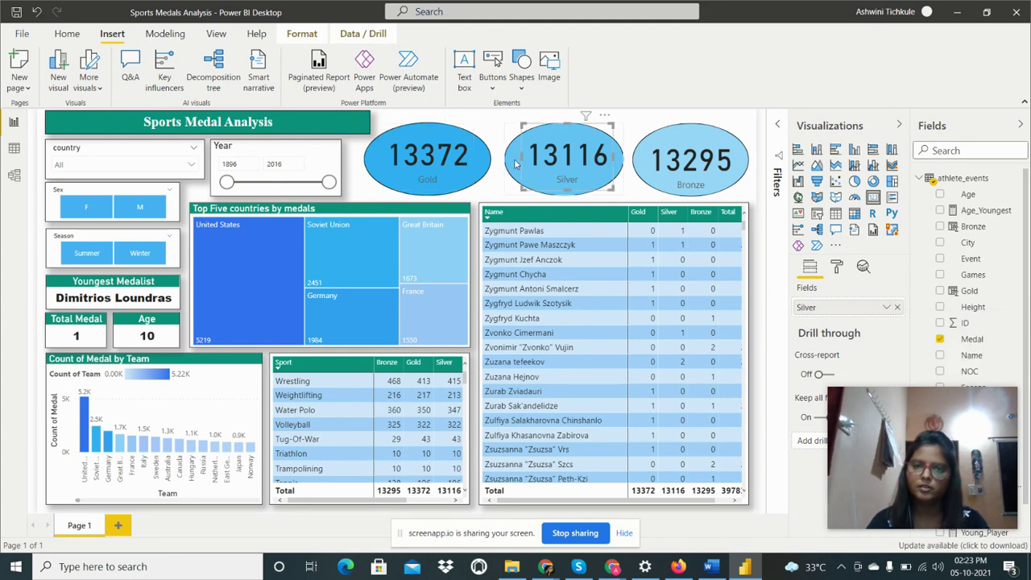
click(516, 163)
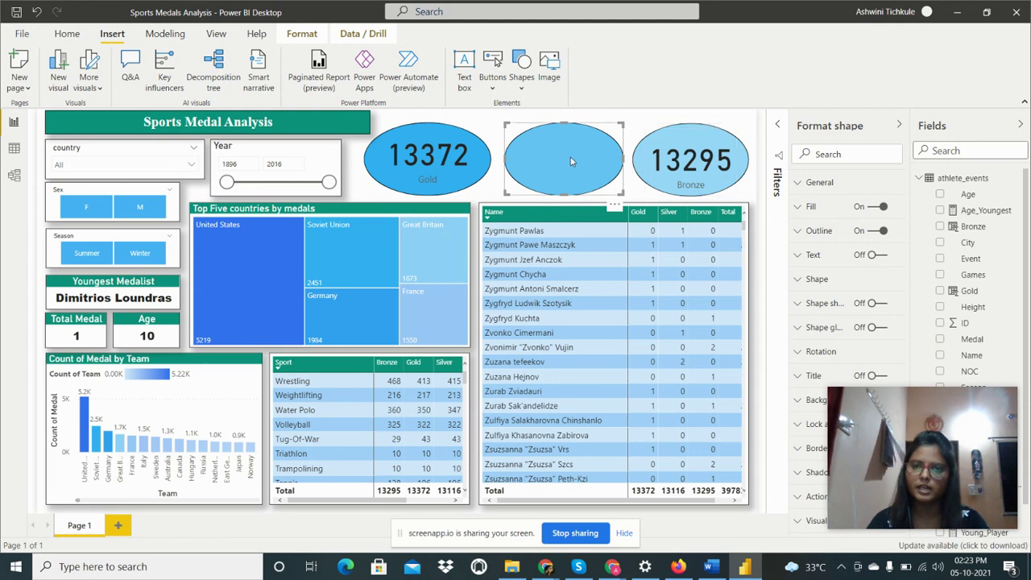
click(638, 140)
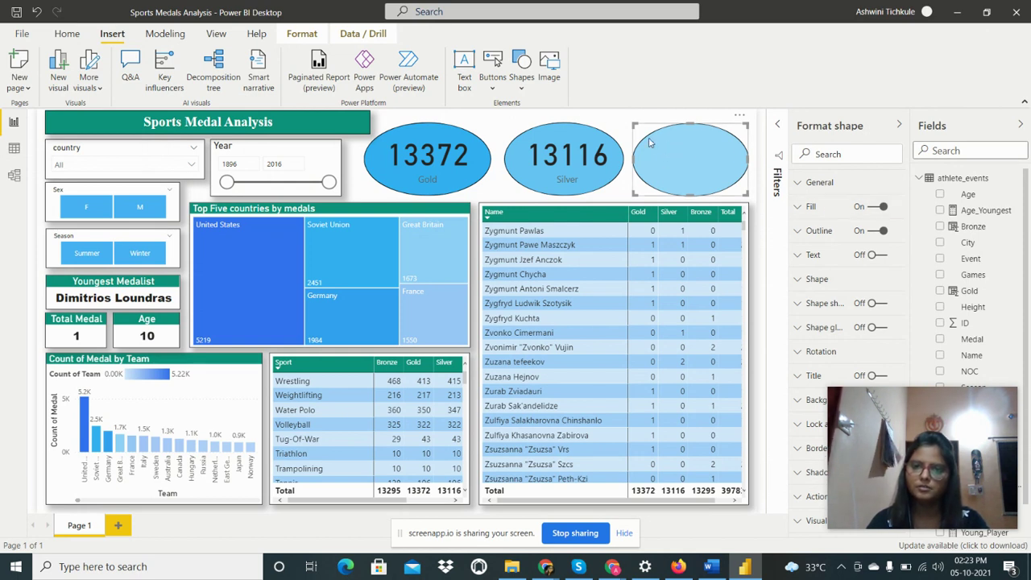
click(675, 159)
click(689, 173)
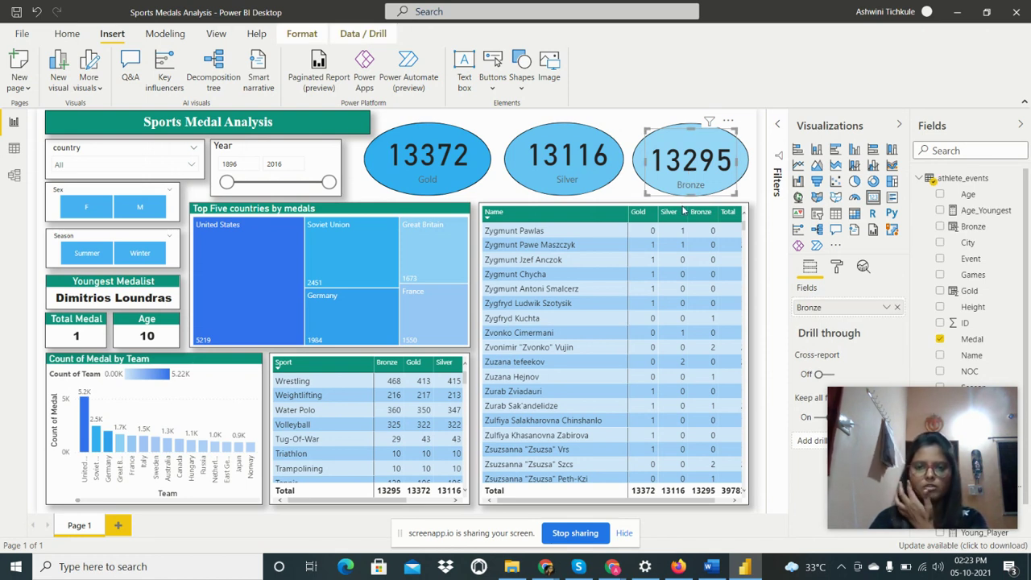
click(625, 121)
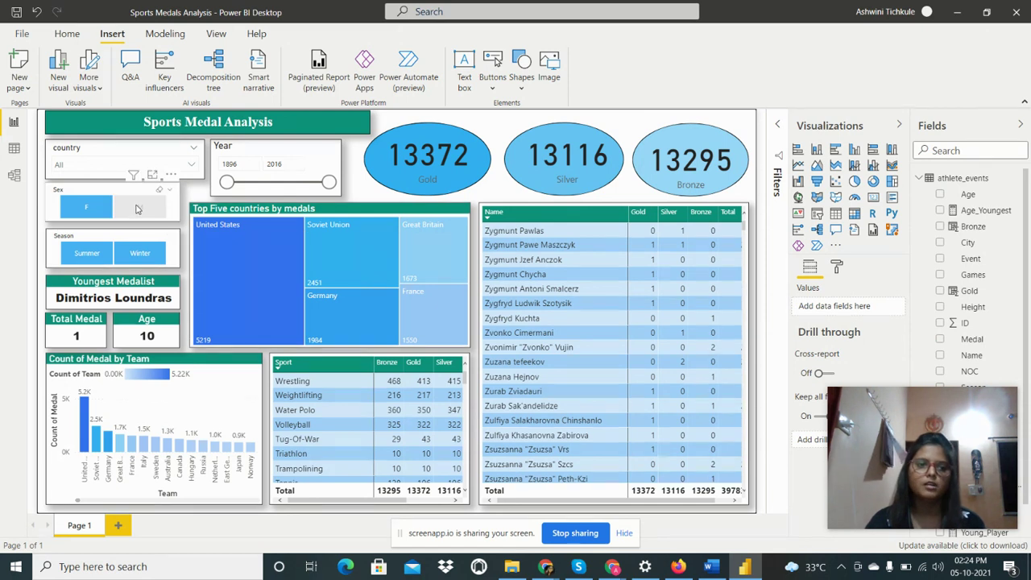
Try the Sex slicer with F alone, with M alone, and with both values selected
click(115, 188)
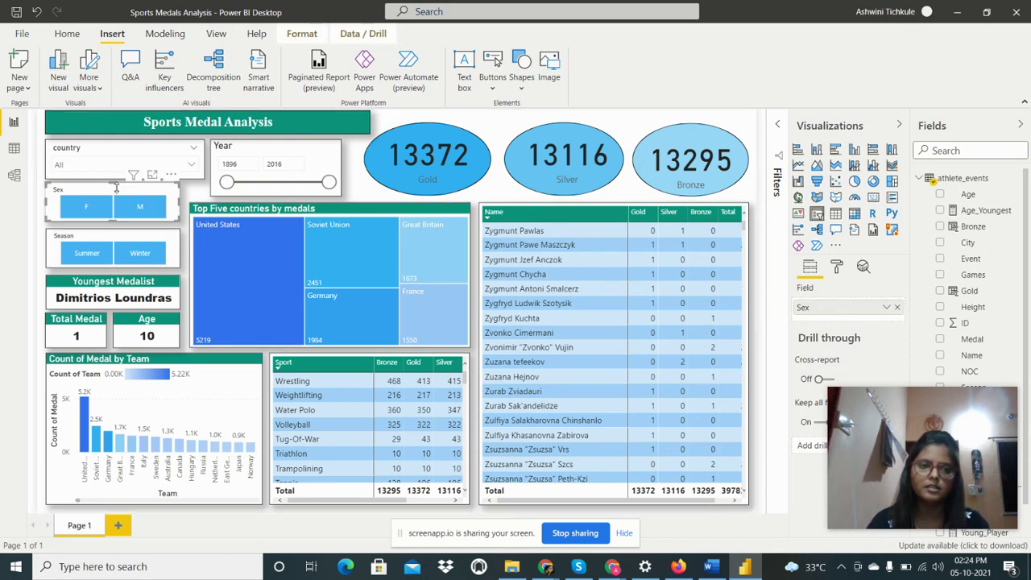
click(87, 207)
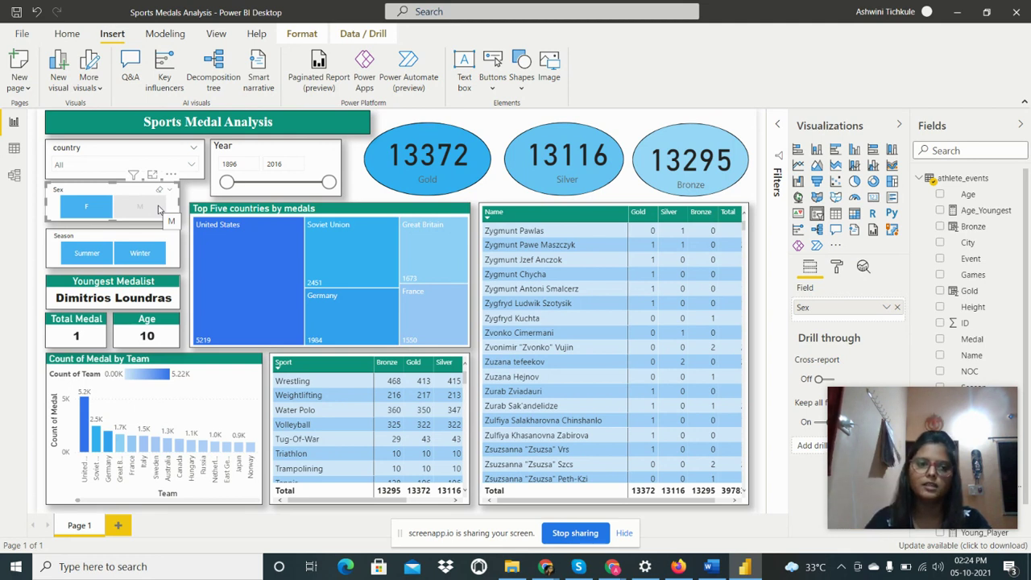
click(141, 207)
click(68, 209)
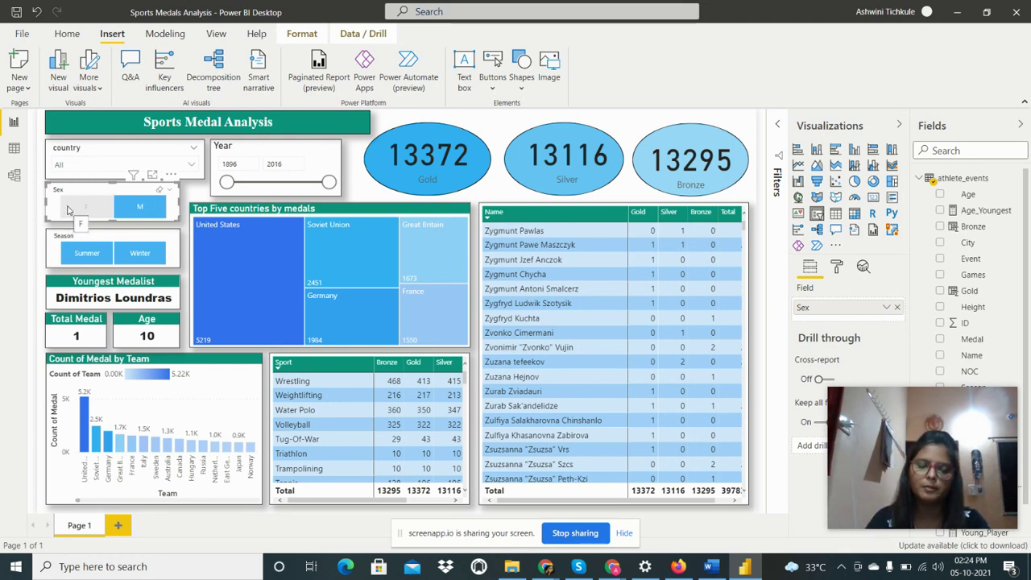
ctrl+click(76, 208)
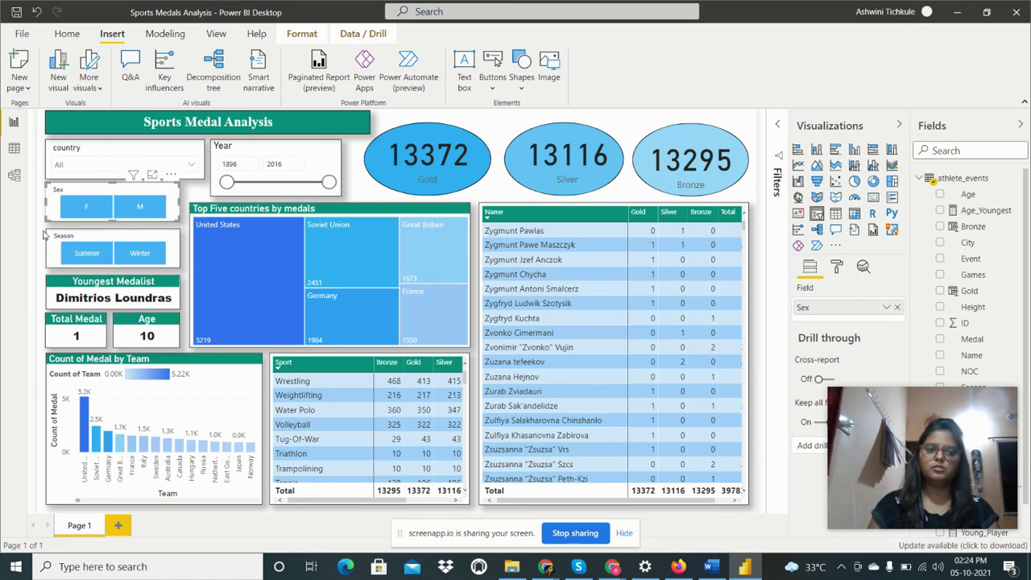
Try the Season slicer with its Summer and Winter values and clear the selection
click(110, 233)
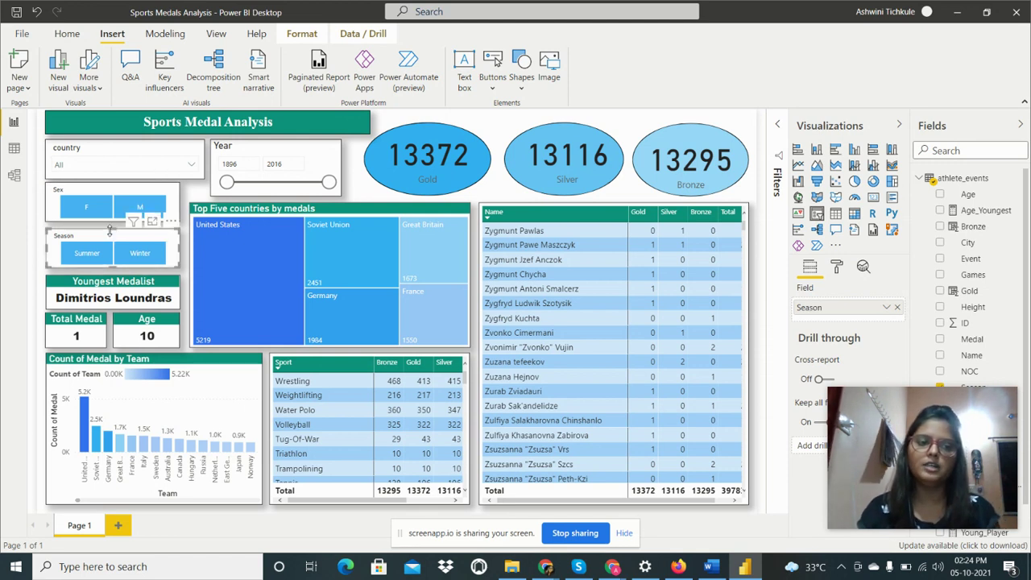
click(83, 254)
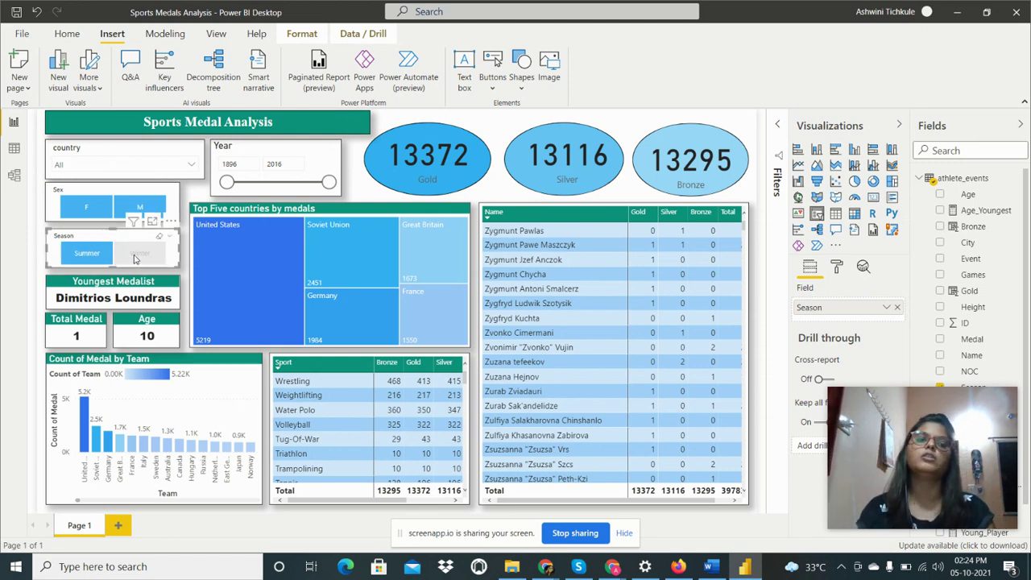
click(186, 197)
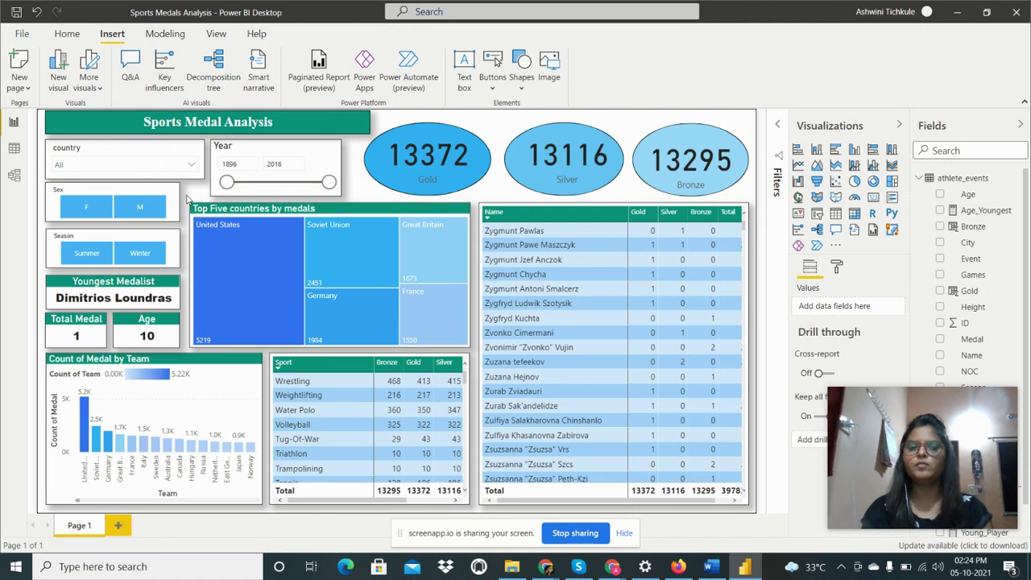
click(133, 256)
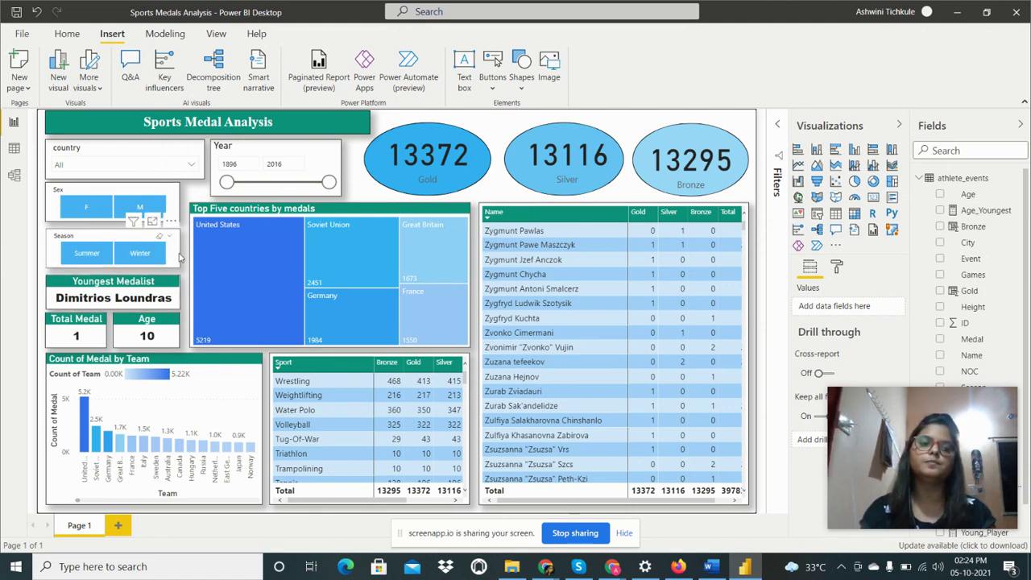
click(159, 236)
Try cross-filtering the report by United States in the Top Five countries treemap, clear it, and inspect that country's tooltip
click(327, 208)
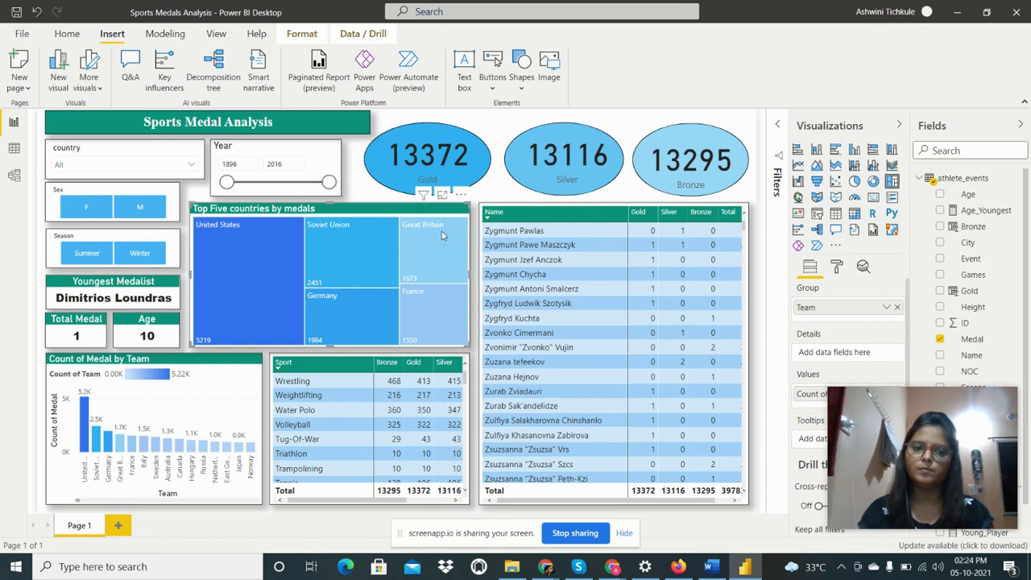
click(232, 261)
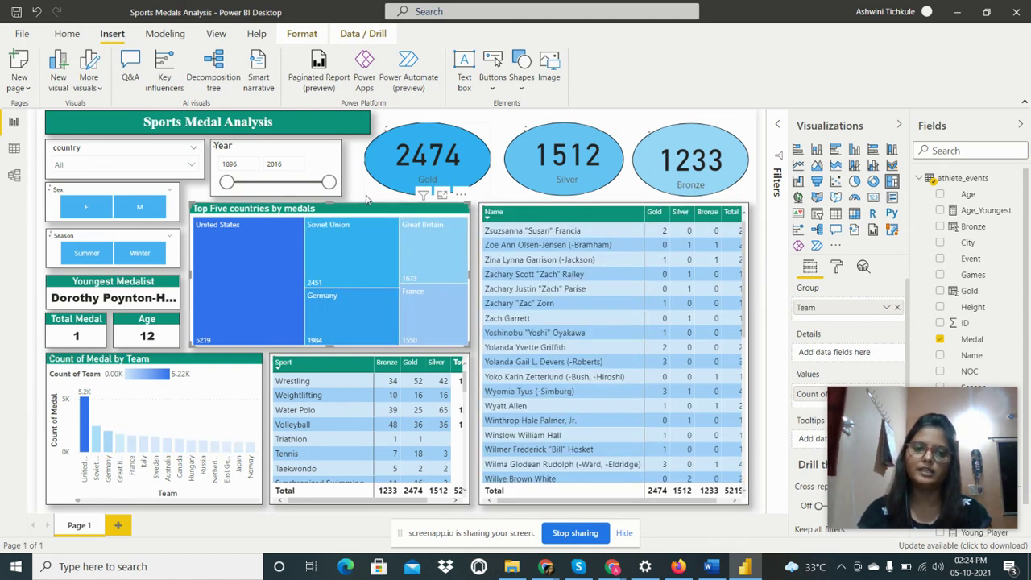
click(257, 269)
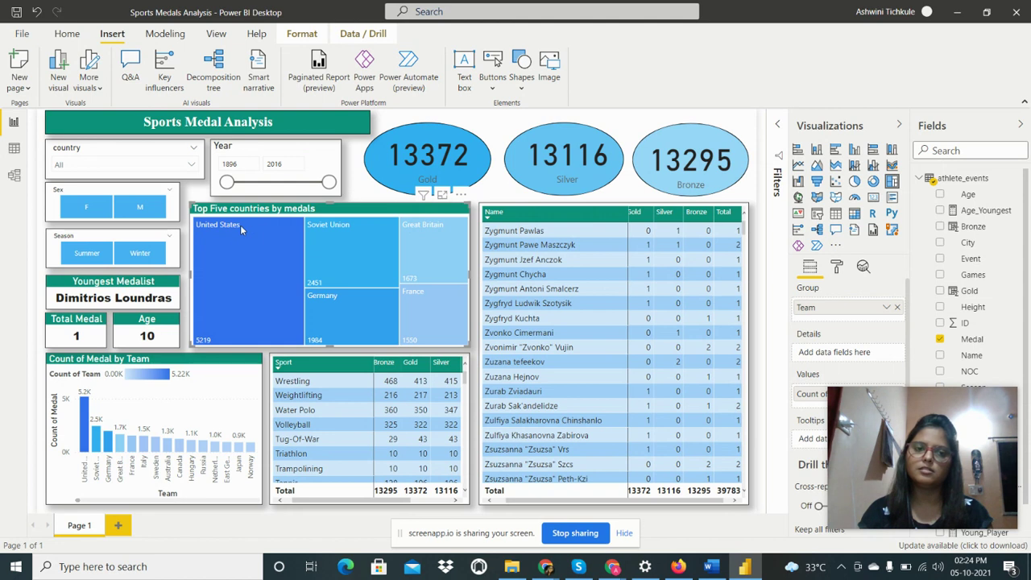
mouse_move(240, 224)
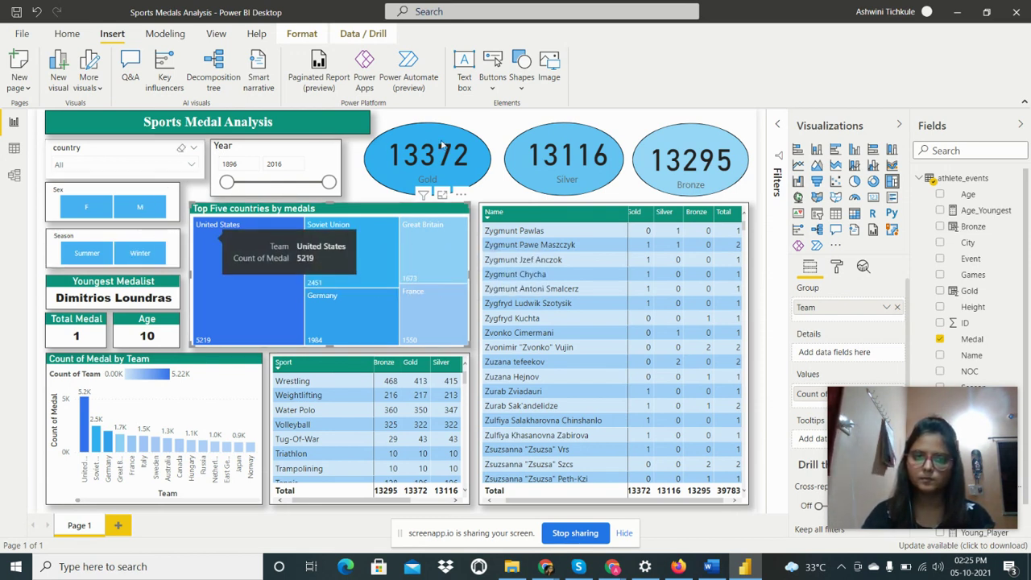
Inspect the fields of the athlete medal matrix and its Gold, Silver, Bronze and Total columns
click(548, 207)
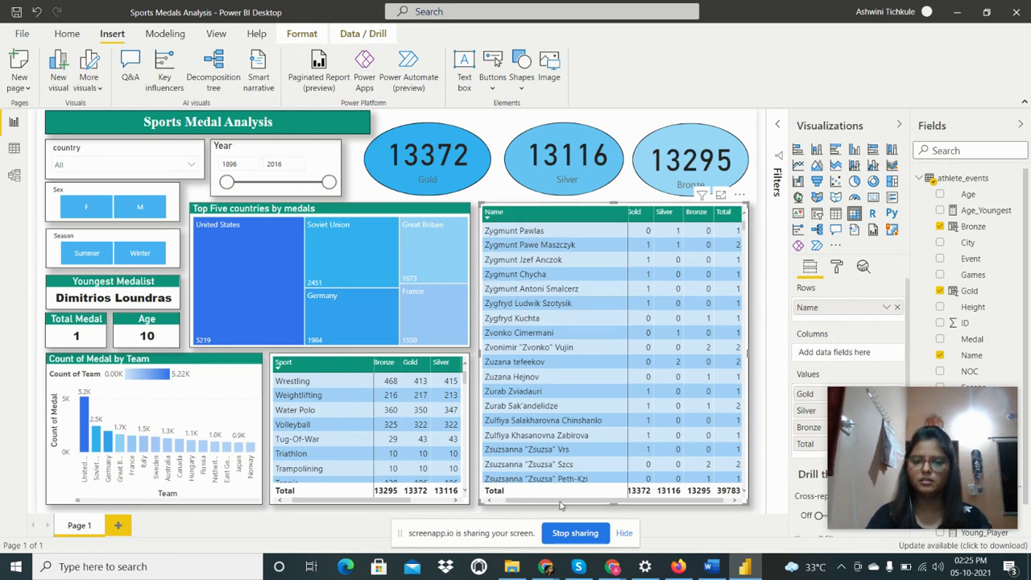
drag(626, 500, 643, 500)
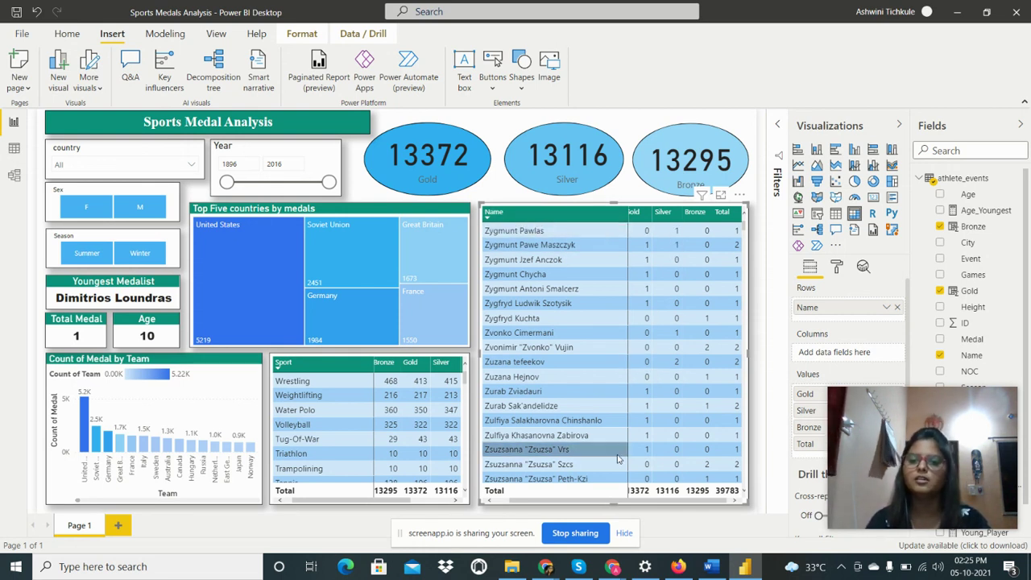
drag(604, 500, 594, 502)
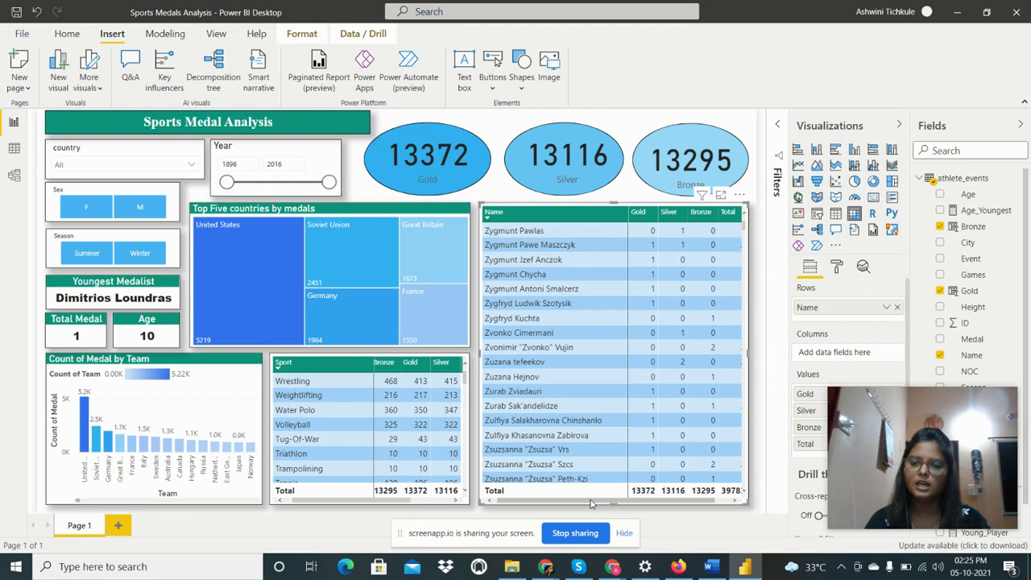
Examine the Count of Medal by Team chart in focus mode and return to the report
click(215, 363)
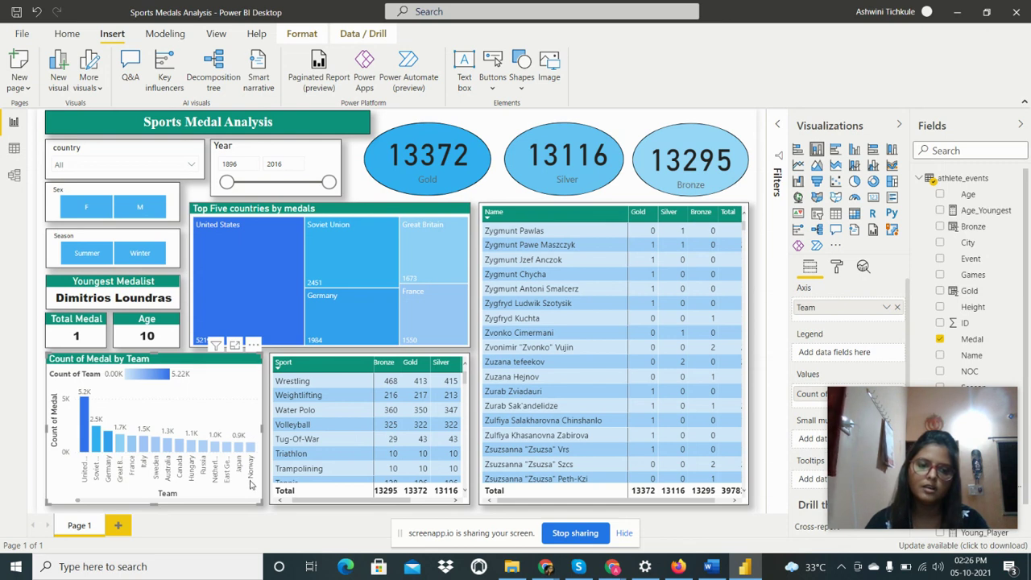
click(233, 345)
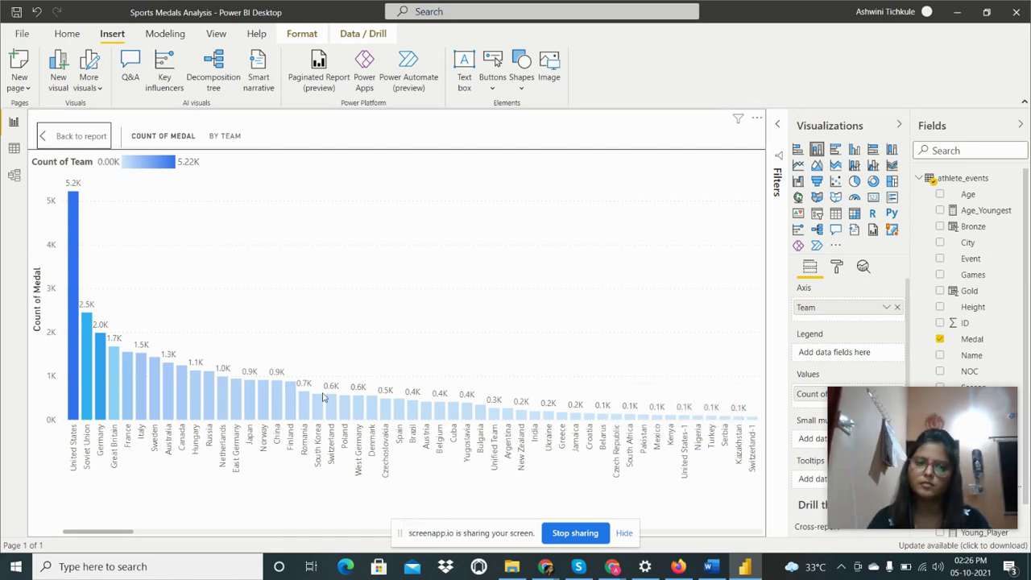
click(74, 138)
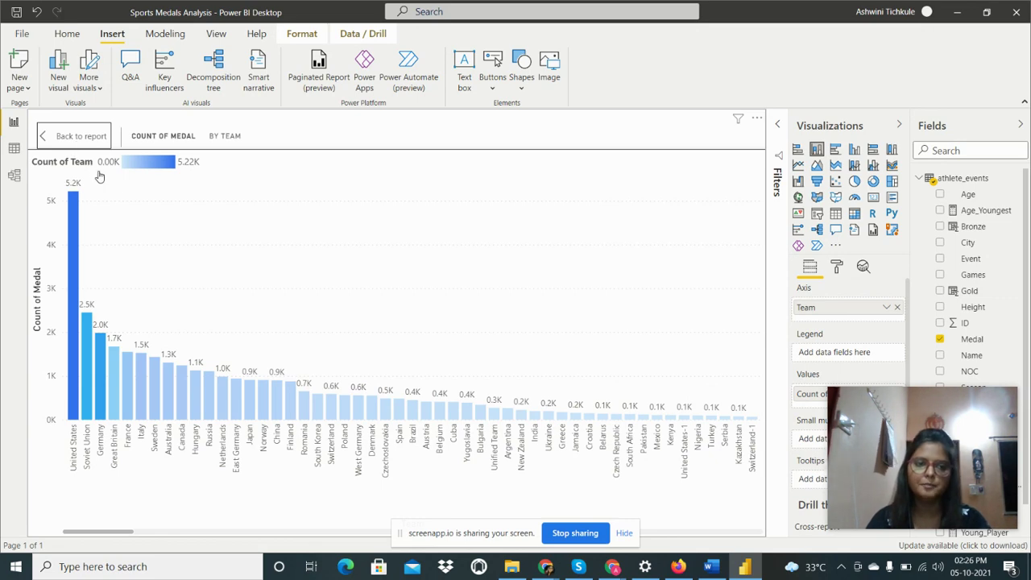
Sort the medals-by-sport matrix by Sport in ascending order and inspect its columns through to Total
click(312, 371)
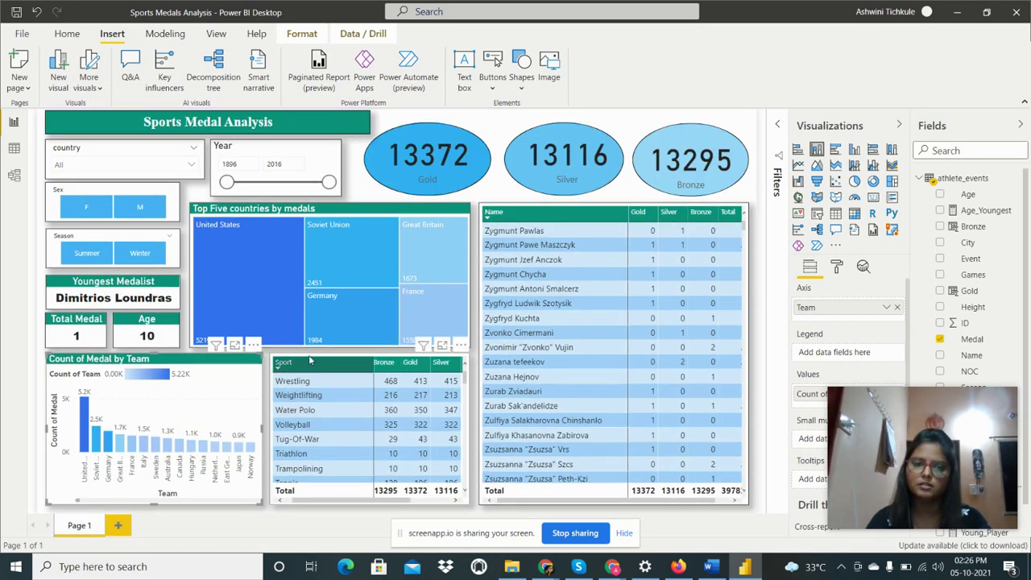
click(310, 362)
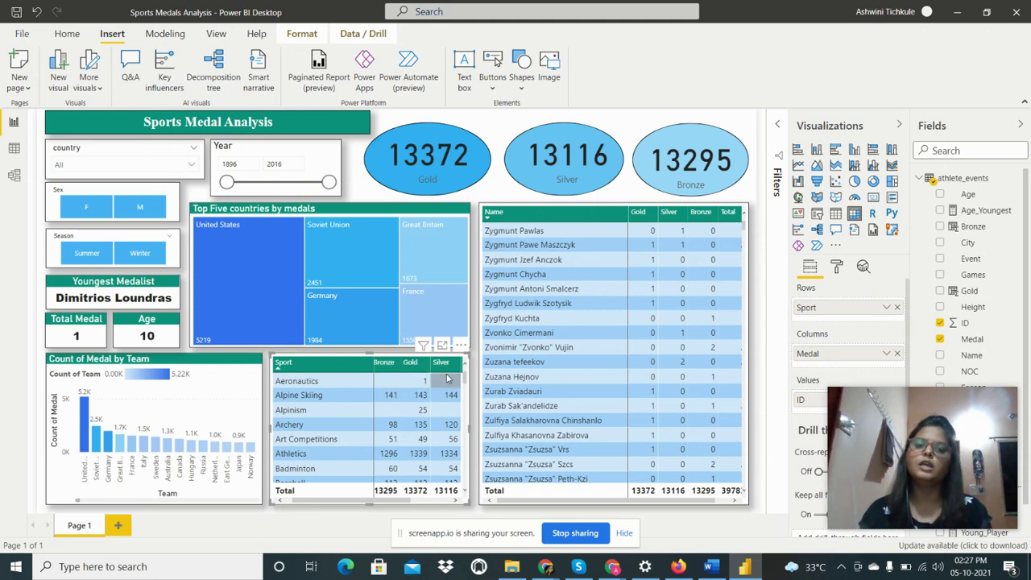
drag(347, 498, 385, 498)
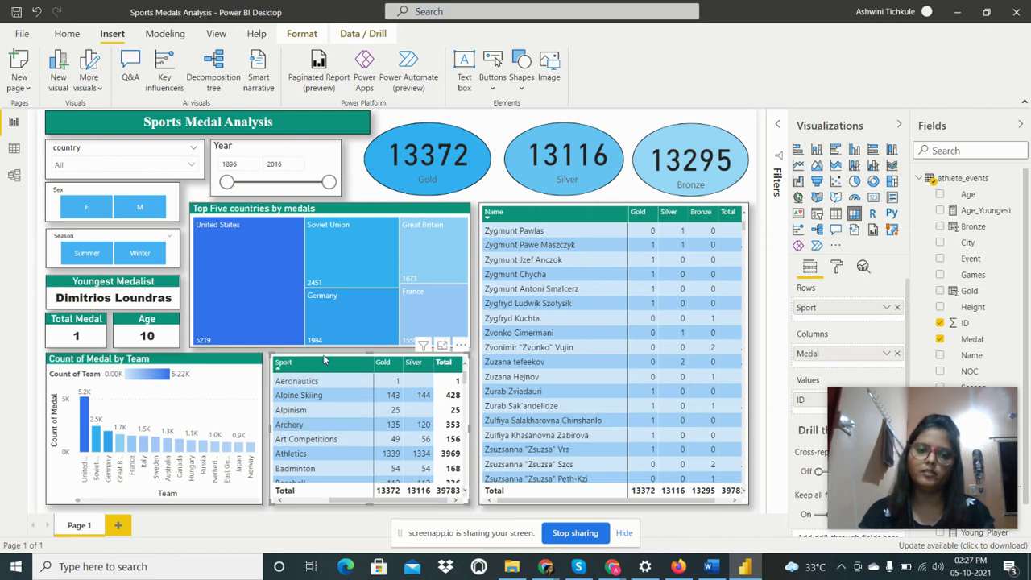
click(483, 320)
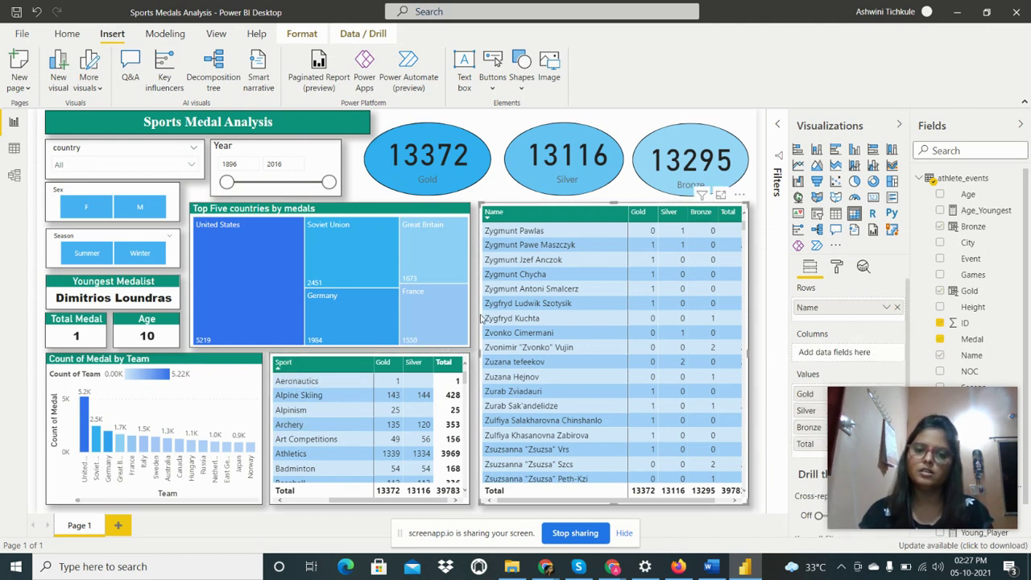
click(494, 125)
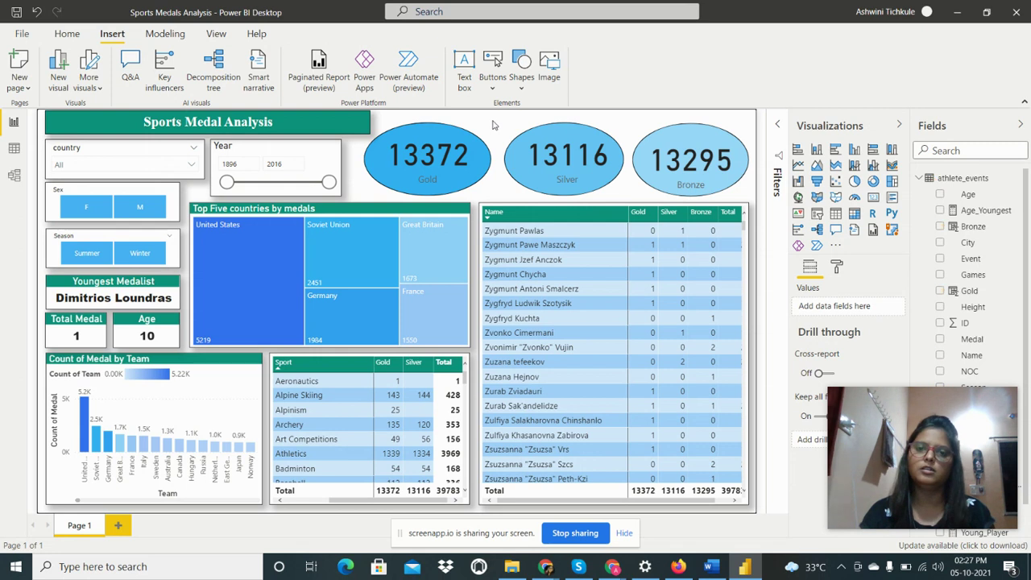